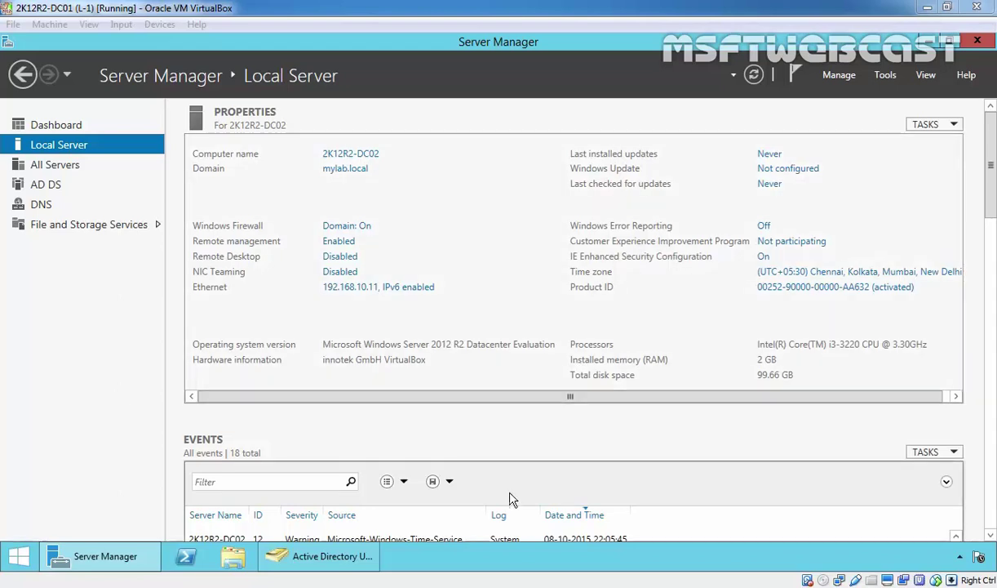
# Show the mylab.local Domain Controllers OU and select its two controllers, 2K3-DC01 and 2K12R2-DC02.
pyautogui.click(331, 558)
pyautogui.click(413, 381)
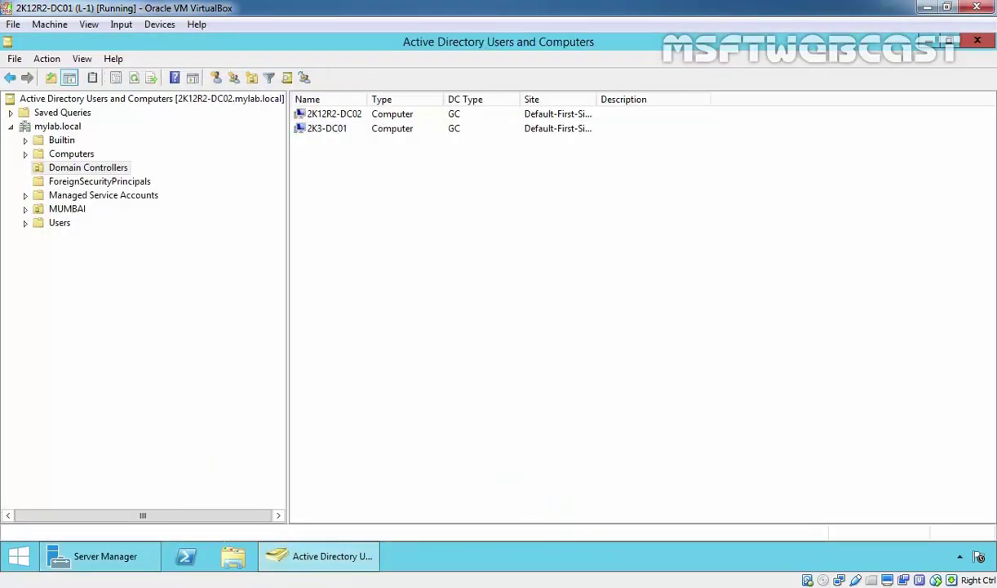
pyautogui.click(59, 128)
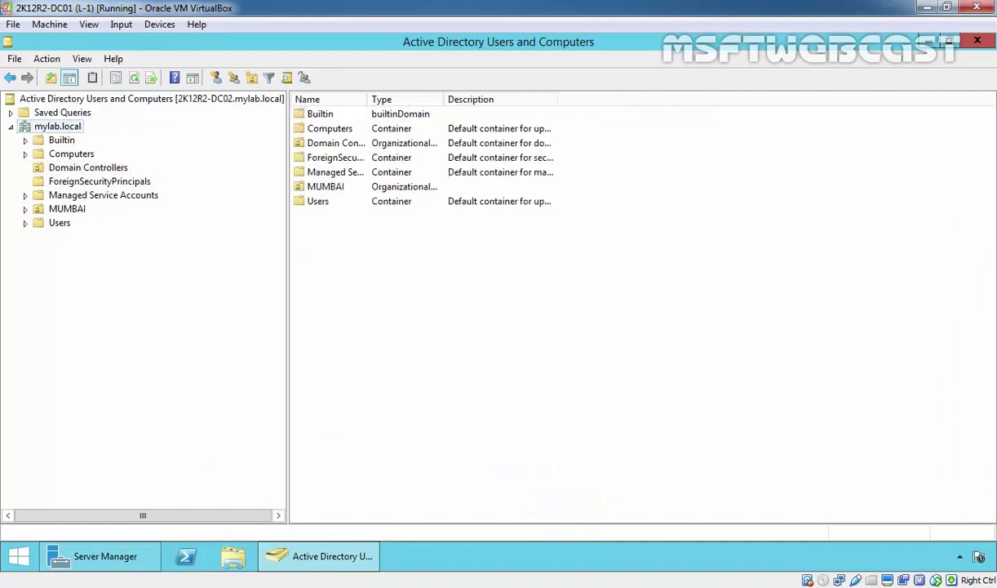
pyautogui.click(82, 168)
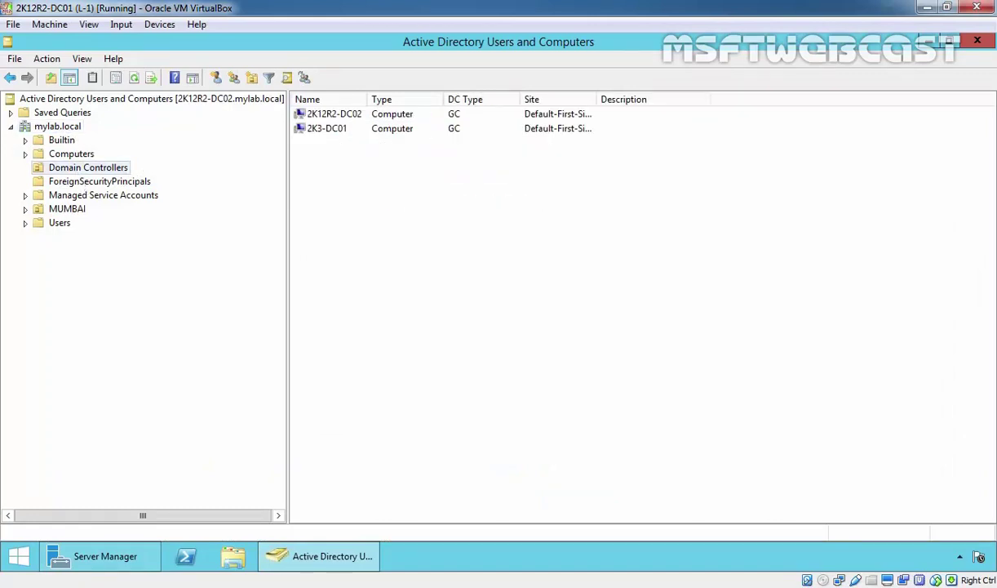
pyautogui.click(323, 130)
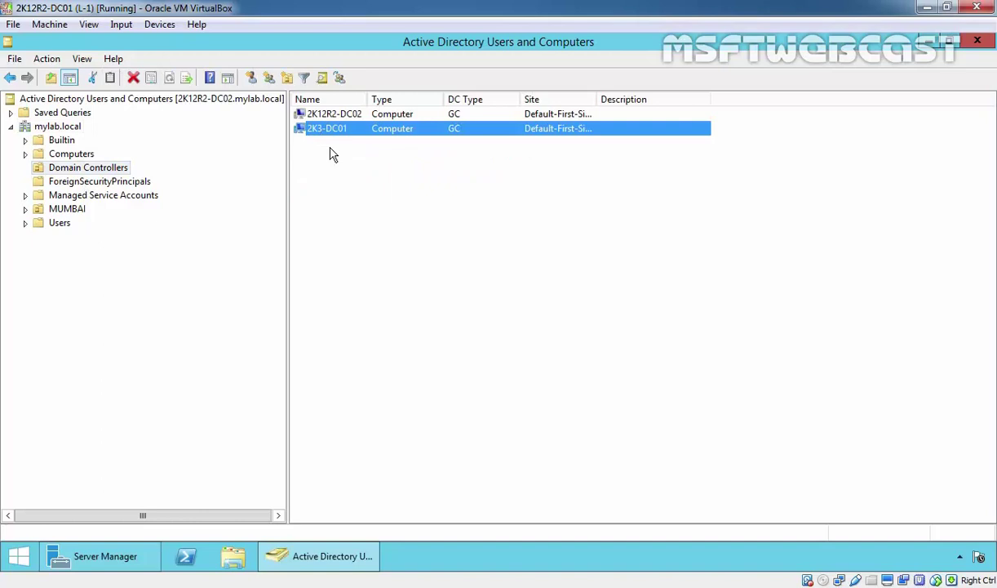
pyautogui.click(323, 116)
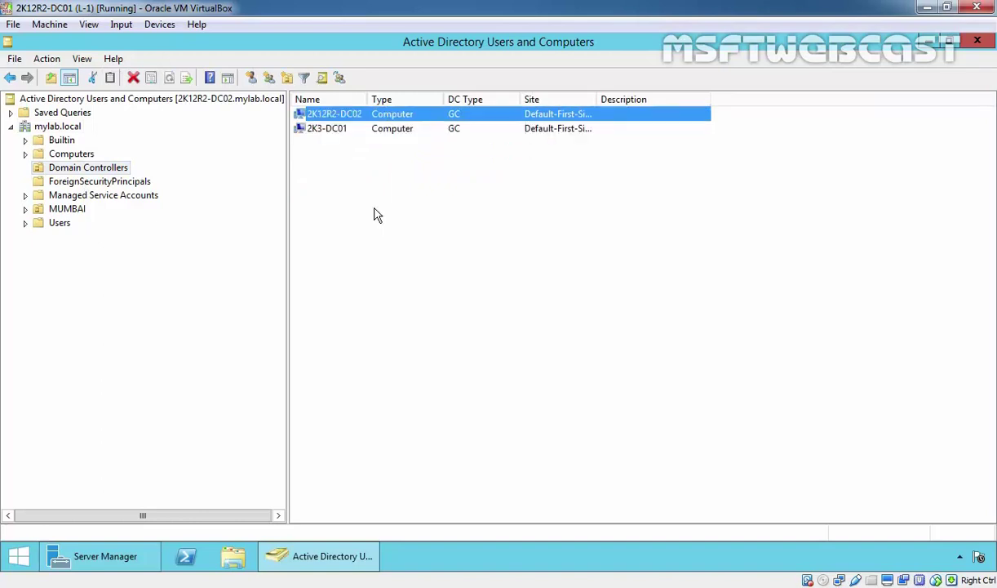
# Open an administrator command prompt and run netdom query fsmo.
pyautogui.press('super+r')
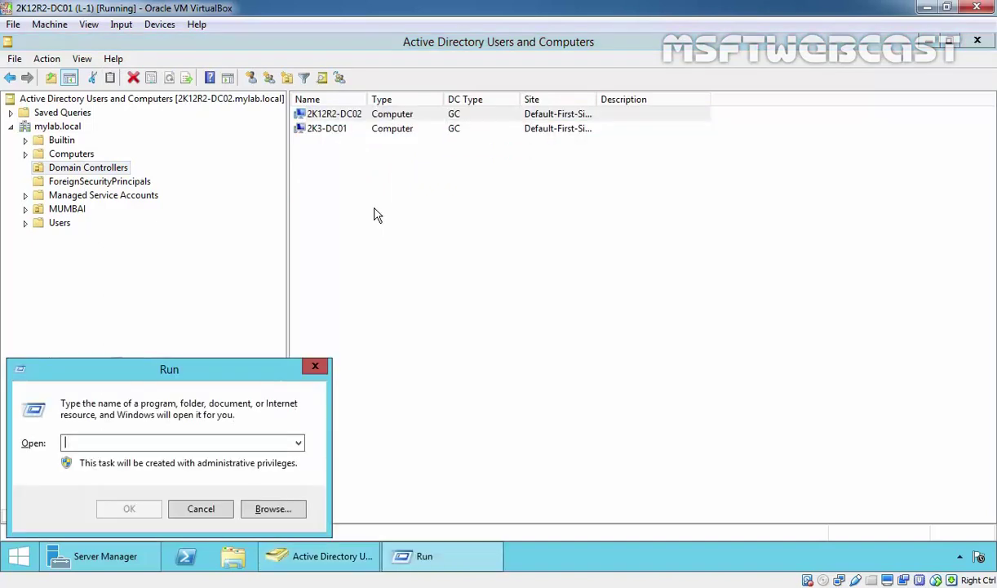
pyautogui.write('cmd')
pyautogui.press('Return')
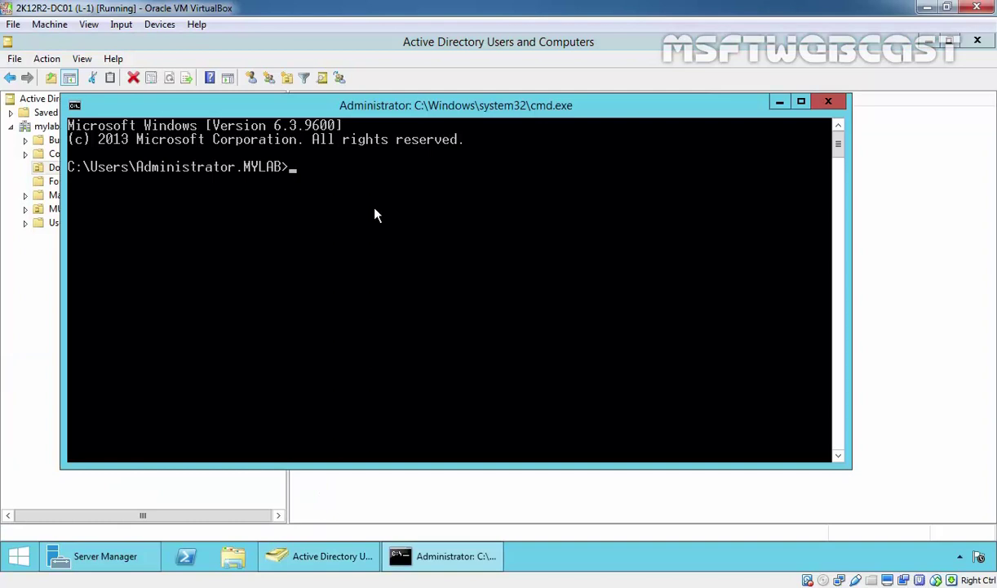
pyautogui.write('netdom query fsmo')
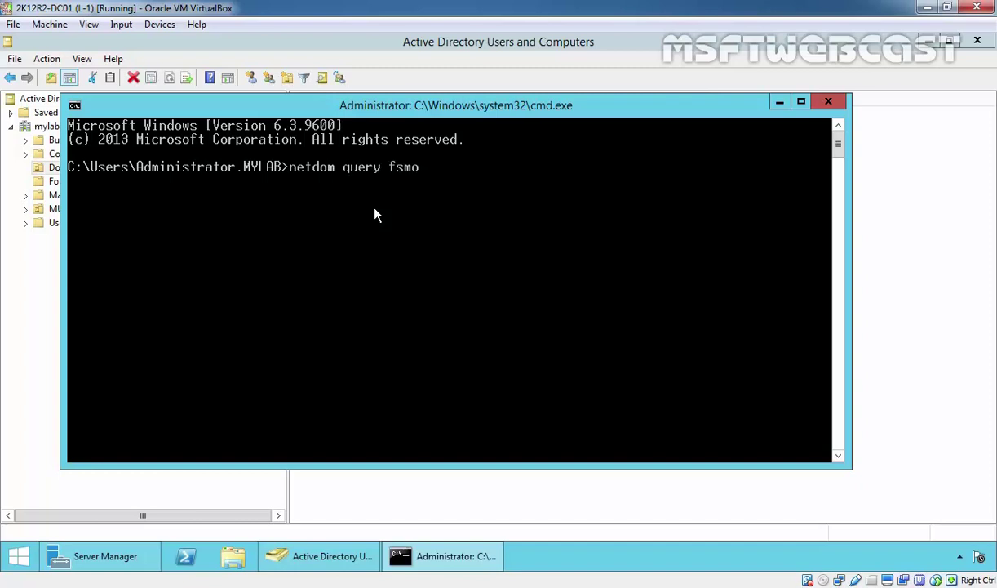
pyautogui.press('Return')
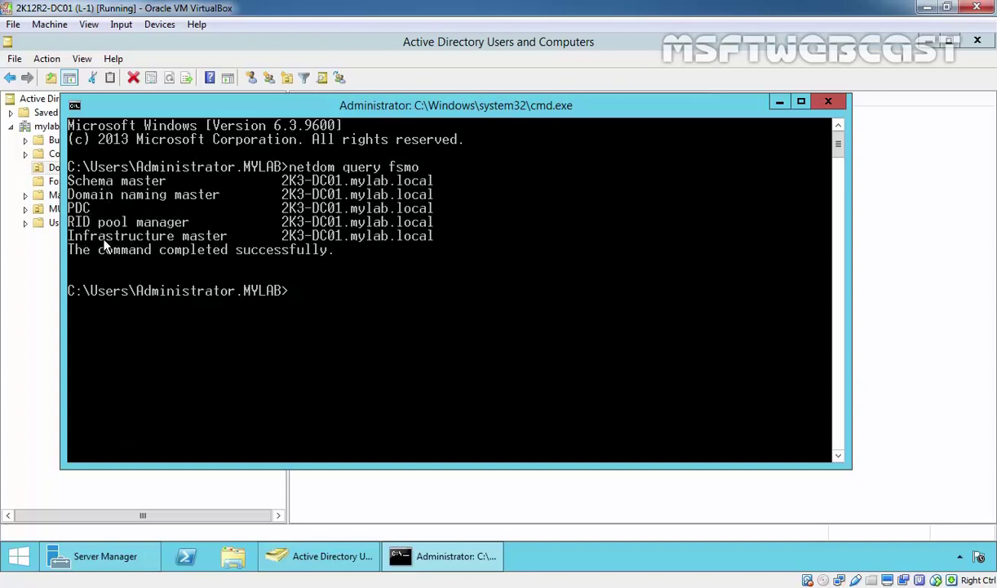
# Highlight the five role holder names, all 2K3-DC01.mylab.local, in the query output.
pyautogui.rightClick(245, 184)
pyautogui.click(282, 193)
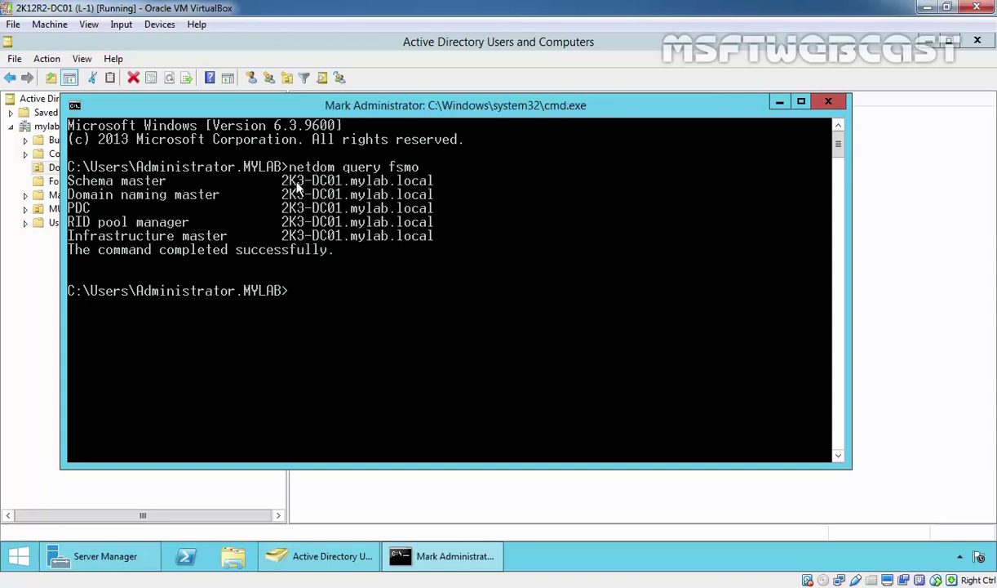
pyautogui.moveTo(281, 177); pyautogui.dragTo(457, 250)
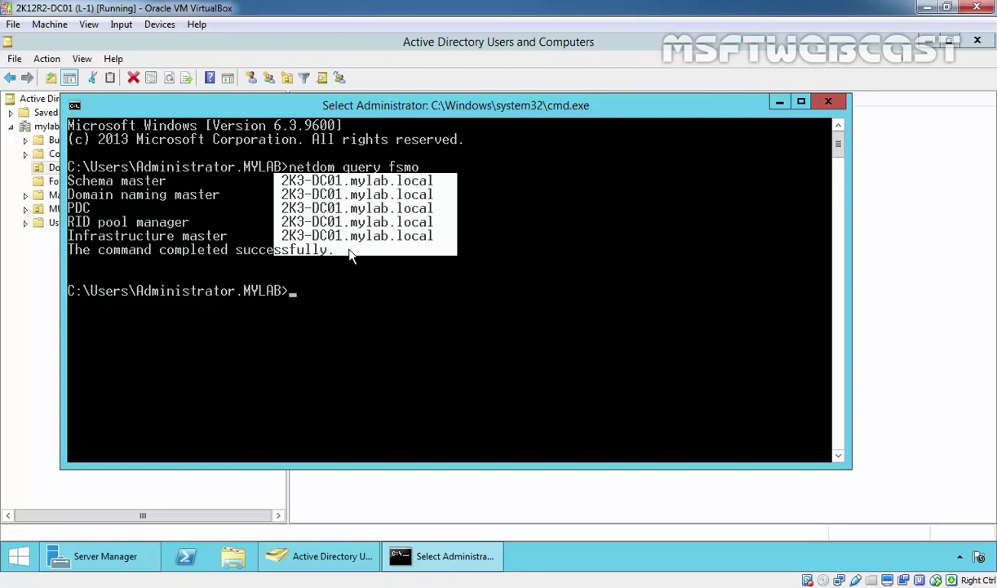
pyautogui.click(399, 316)
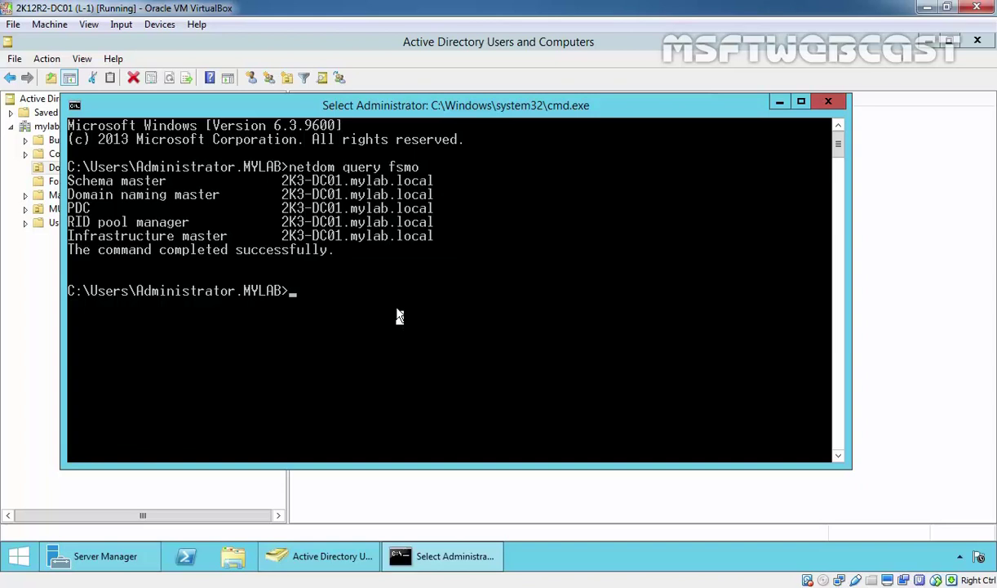
# Open a second command prompt and start ntdsutil in roles (FSMO maintenance) mode.
pyautogui.press('super+r')
pyautogui.write('cmd')
pyautogui.press('Return')
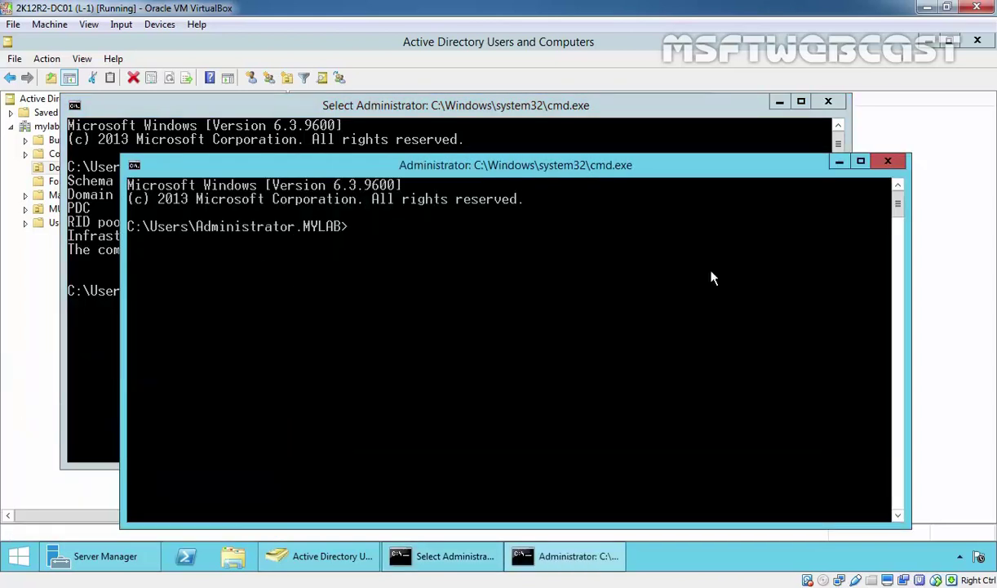
pyautogui.moveTo(482, 167); pyautogui.dragTo(441, 97)
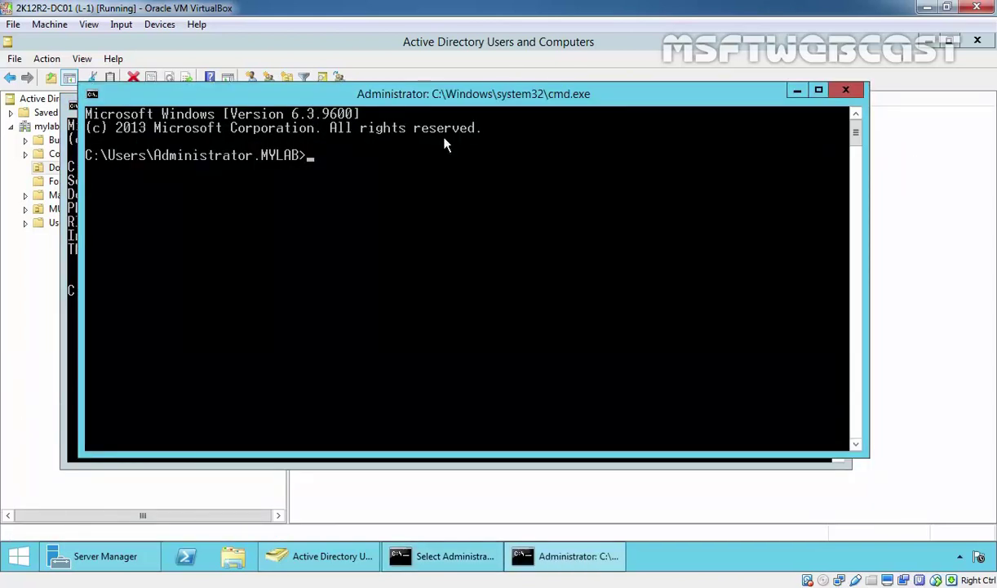
pyautogui.write('ntdsutil')
pyautogui.press('Return')
pyautogui.write('roles')
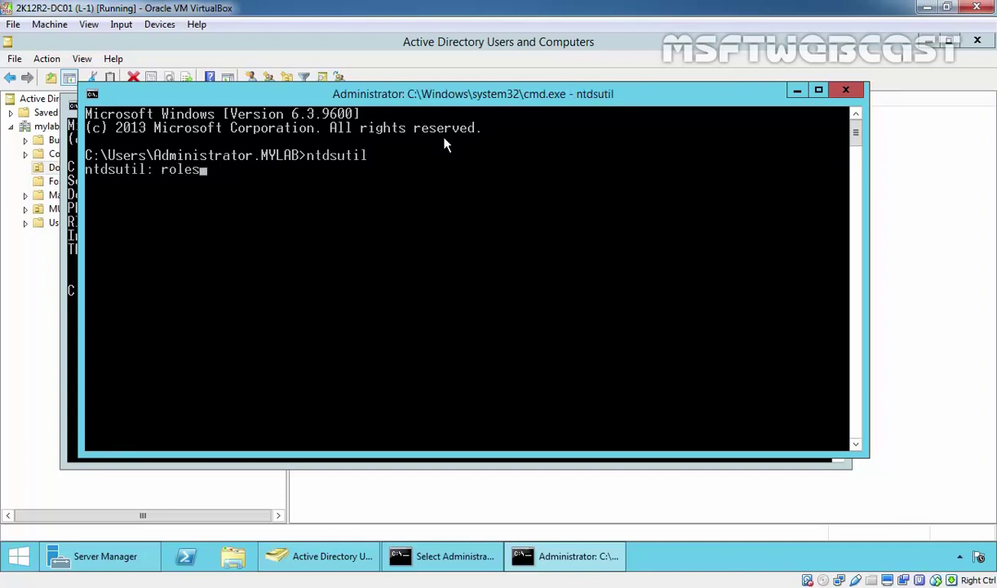
pyautogui.press('Return')
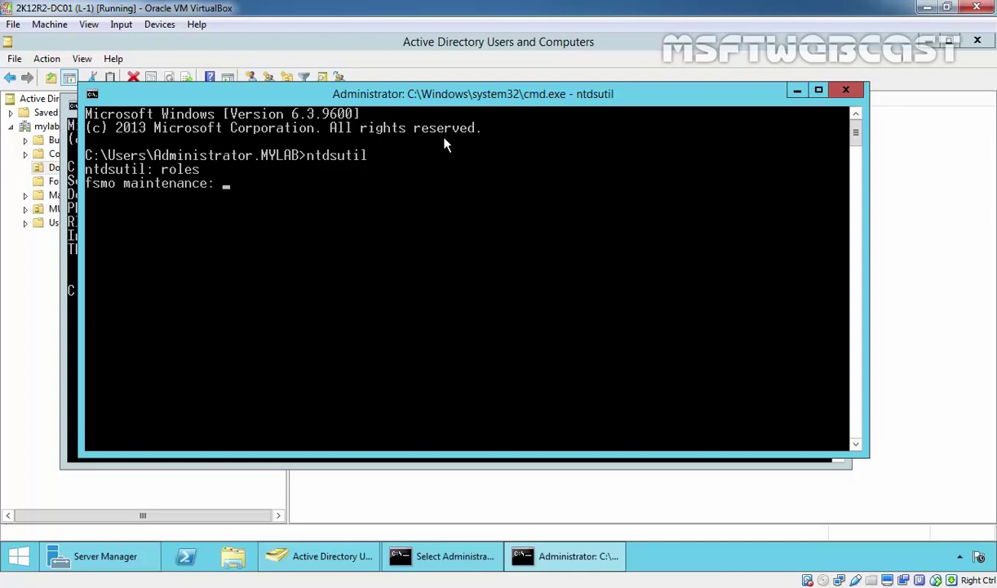
# Connect ntdsutil to server 2k12r2-dc02 and return to the FSMO maintenance prompt.
pyautogui.write('connections')
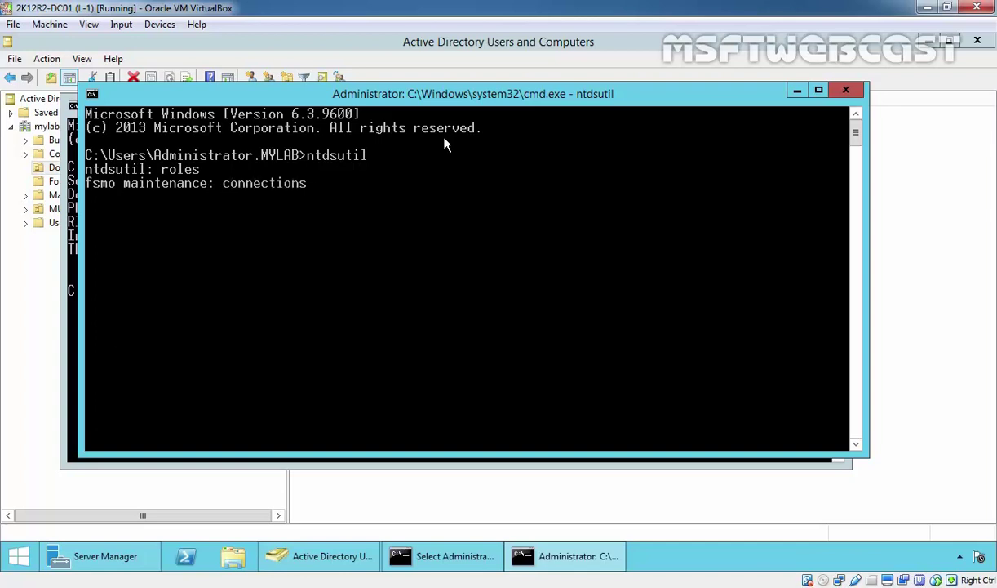
pyautogui.press('Return')
pyautogui.write('con')
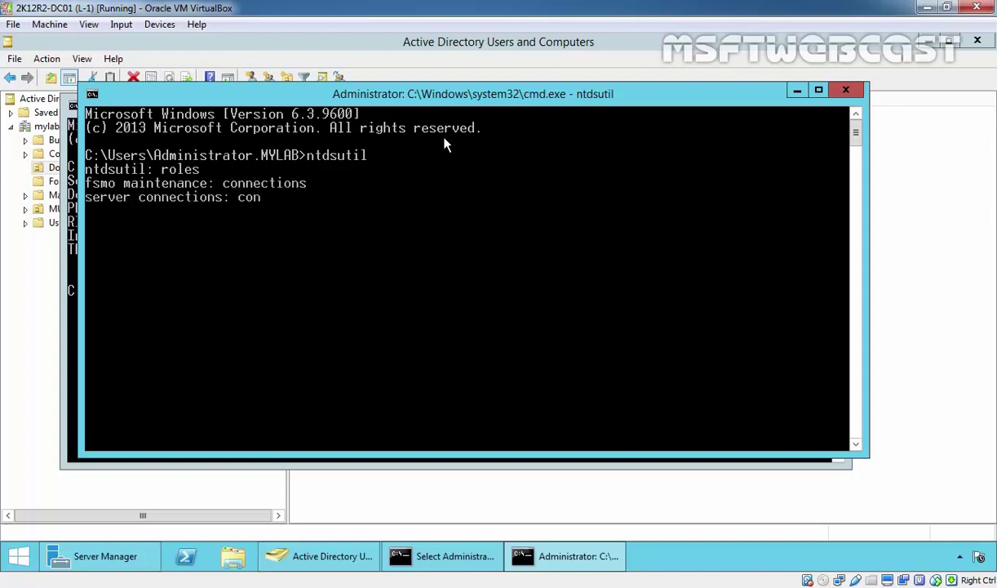
pyautogui.write('nect to server')
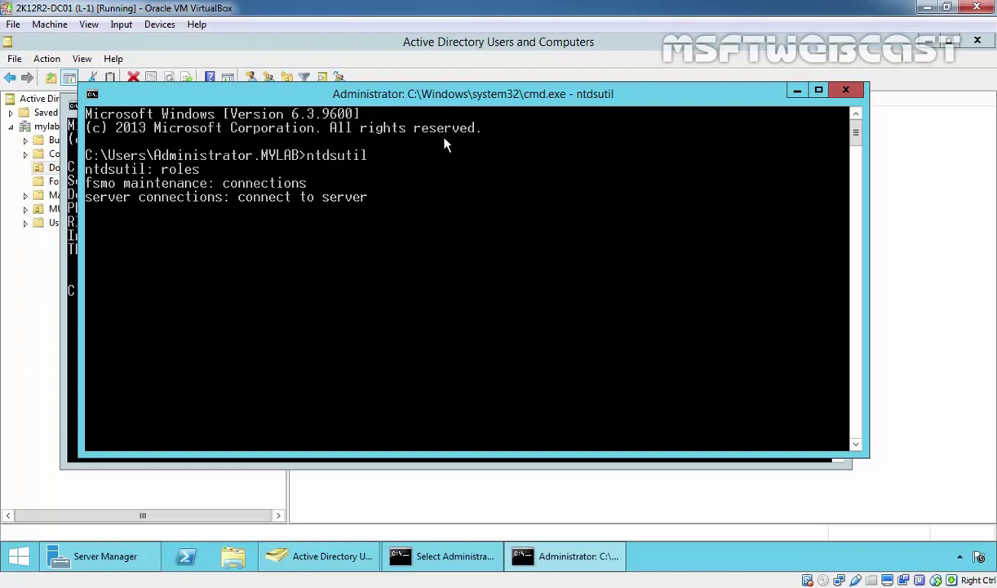
pyautogui.write('2k12r2-dc02')
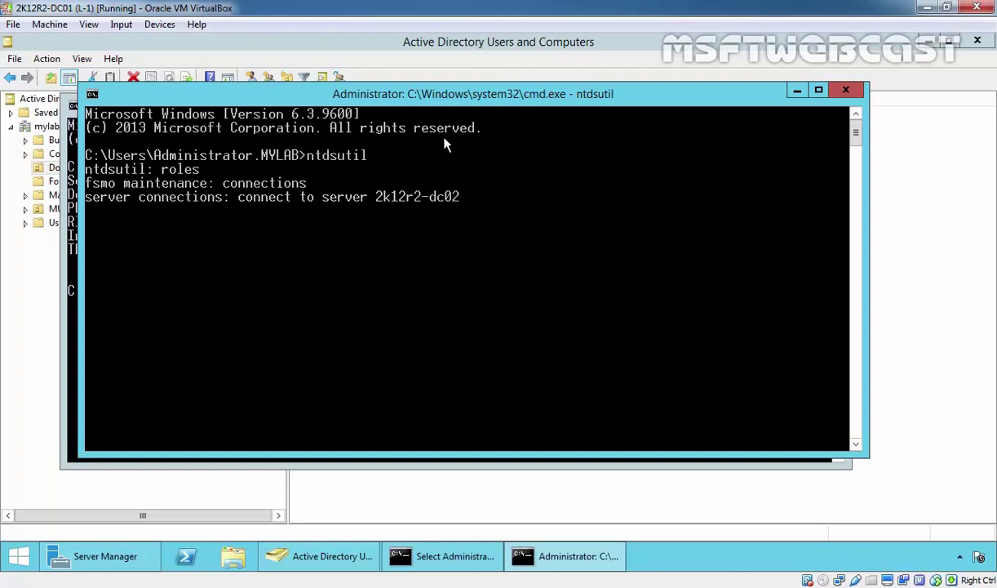
pyautogui.press('Return')
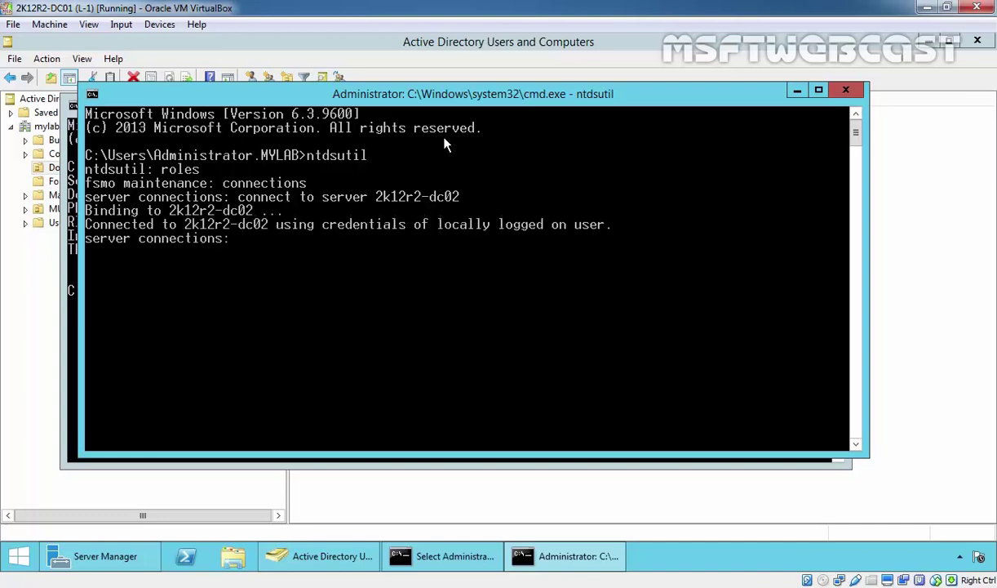
pyautogui.write('quit')
pyautogui.press('Return')
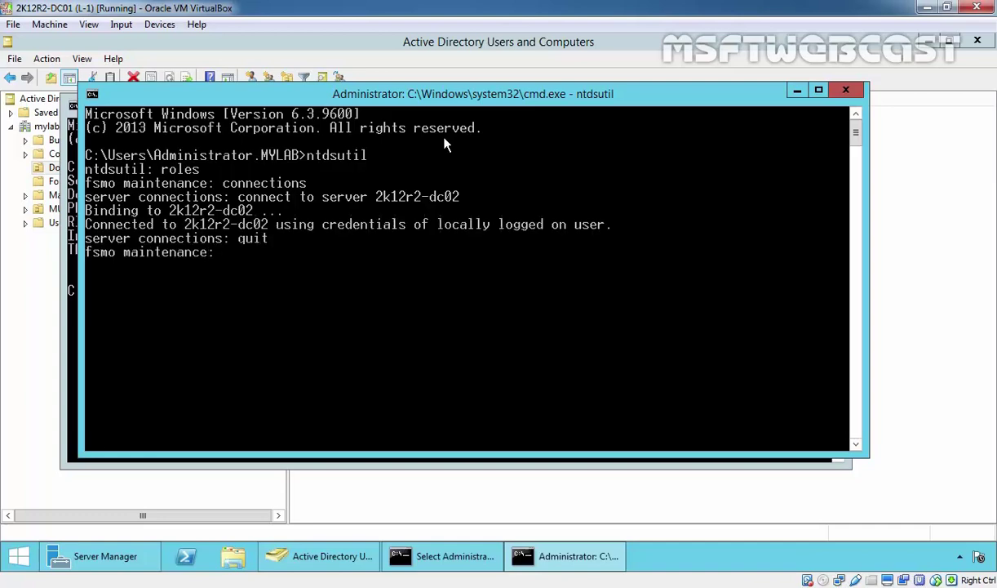
# List the FSMO maintenance commands with help and copy 'Seize infrastructure master'.
pyautogui.write('help')
pyautogui.press('Return')
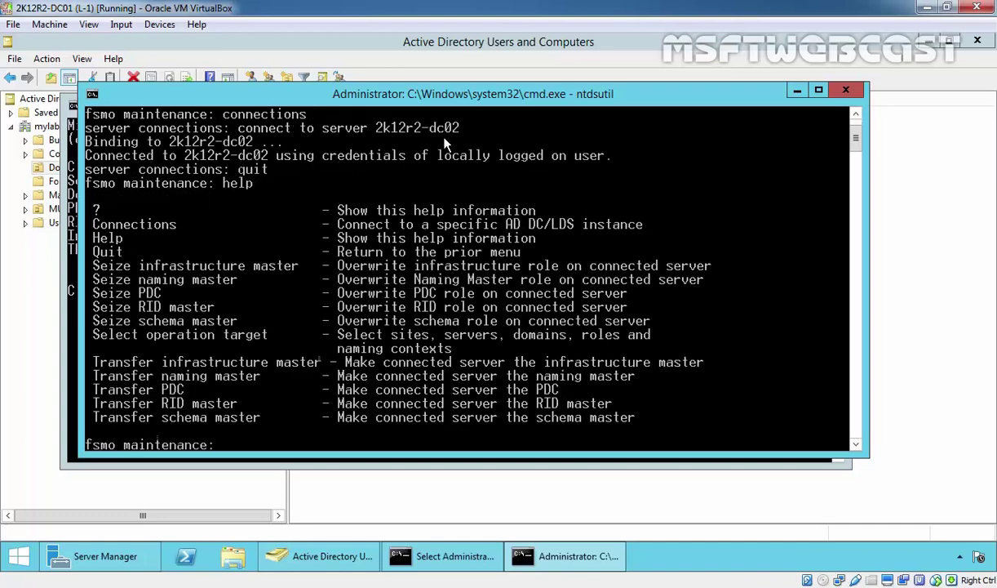
pyautogui.rightClick(239, 206)
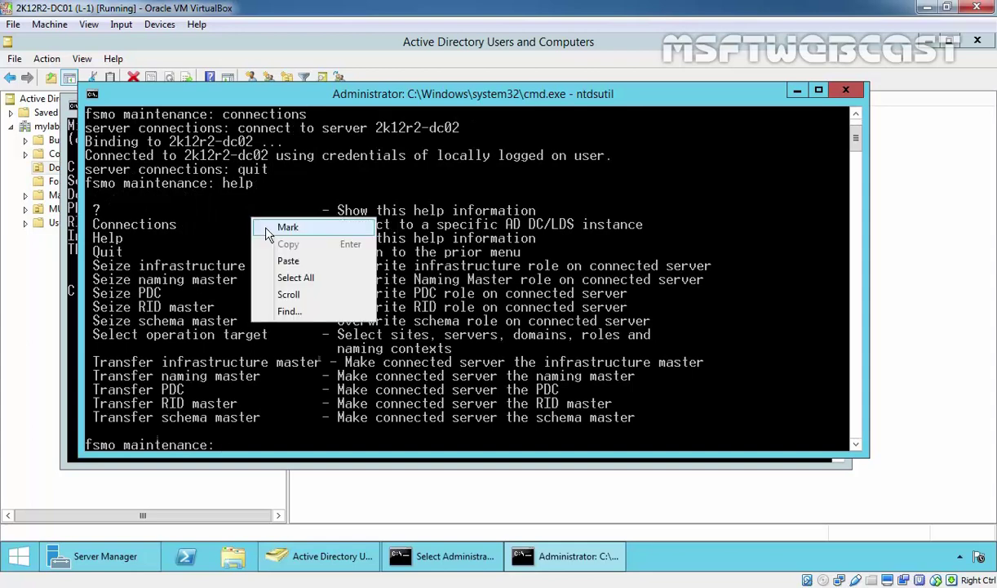
pyautogui.click(269, 214)
pyautogui.moveTo(94, 266); pyautogui.dragTo(286, 273)
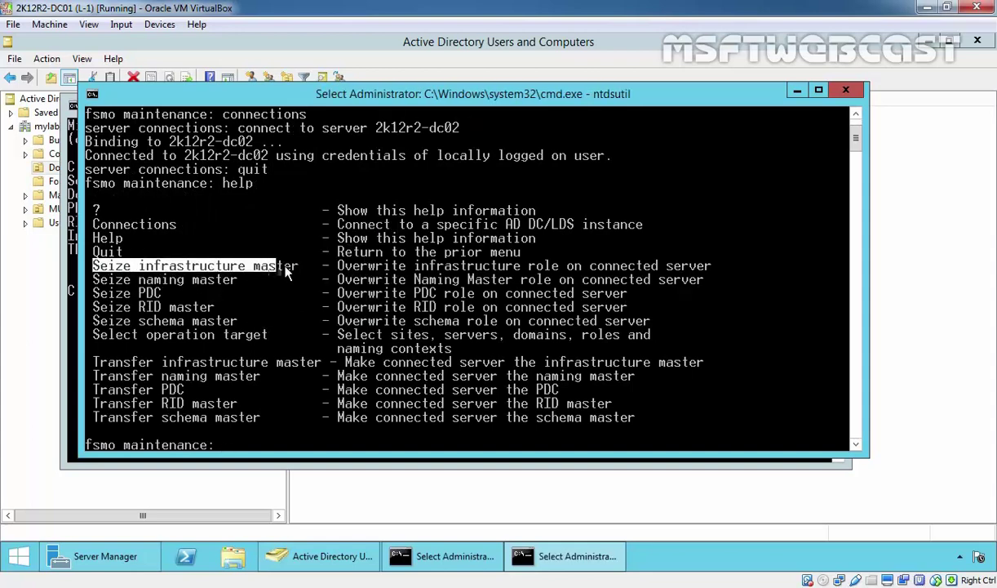
pyautogui.press('Return')
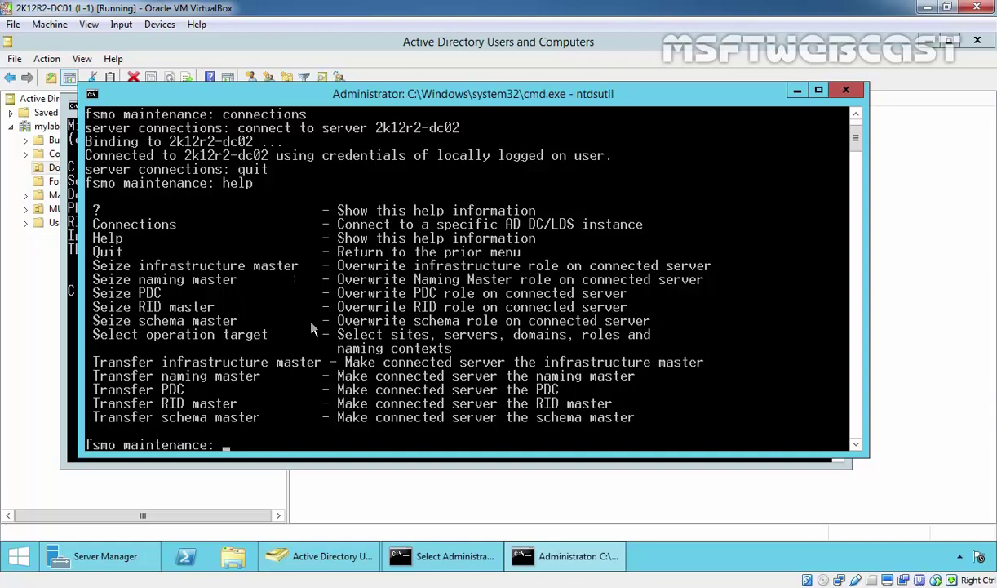
# Paste and run Seize infrastructure master at the fsmo maintenance prompt.
pyautogui.rightClick(307, 428)
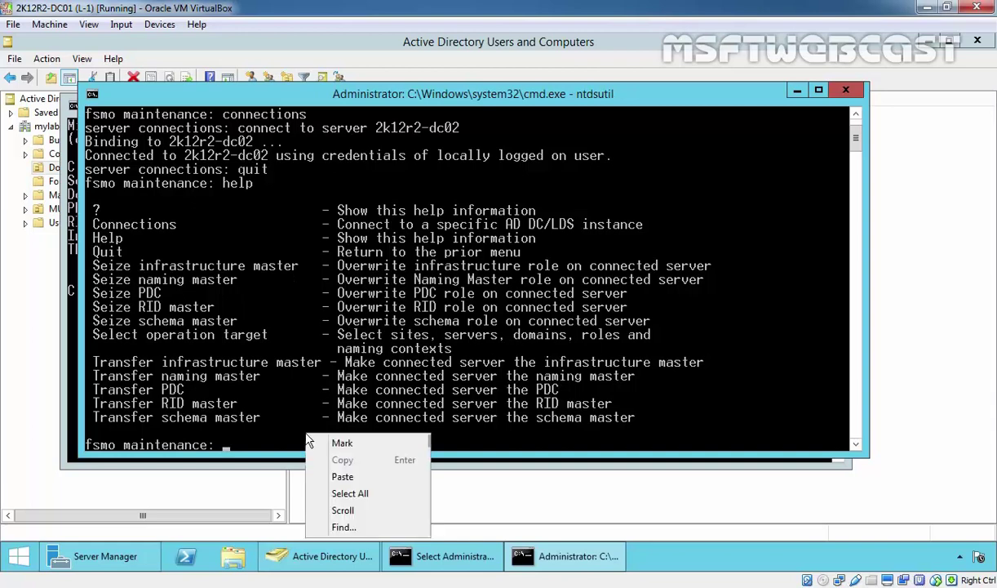
pyautogui.click(348, 473)
pyautogui.press('Return')
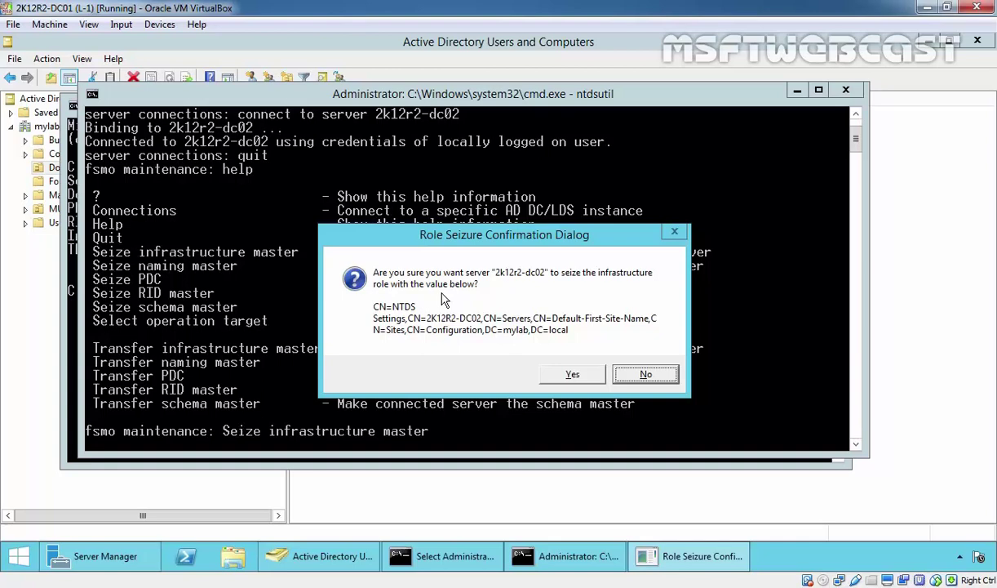
# Approve the Role Seizure Confirmation so 2k12r2-dc02 takes the infrastructure role.
pyautogui.click(570, 374)
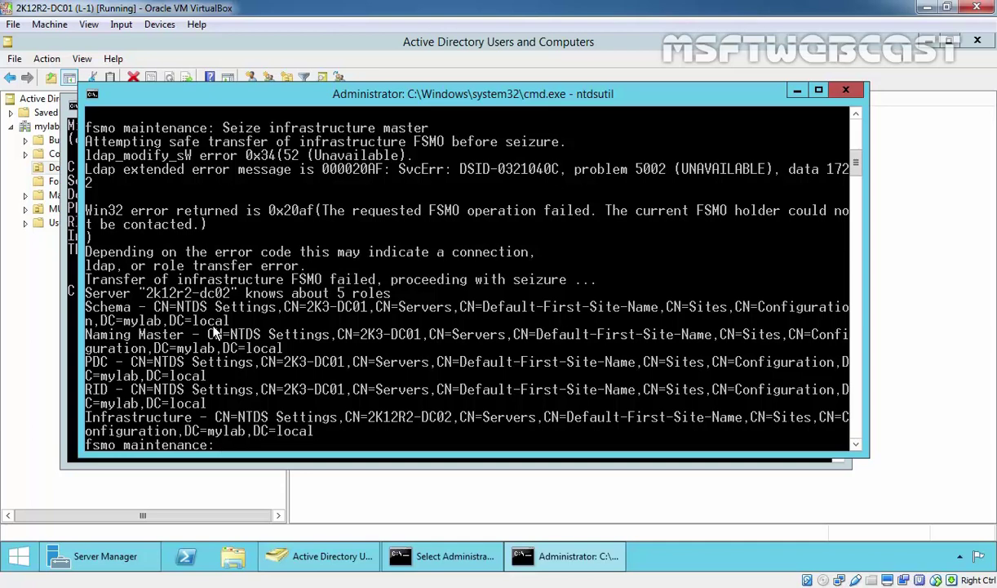
# Copy 'Seize naming master' from the help list, run it, and confirm the seizure.
pyautogui.scroll(3, 261, 332)
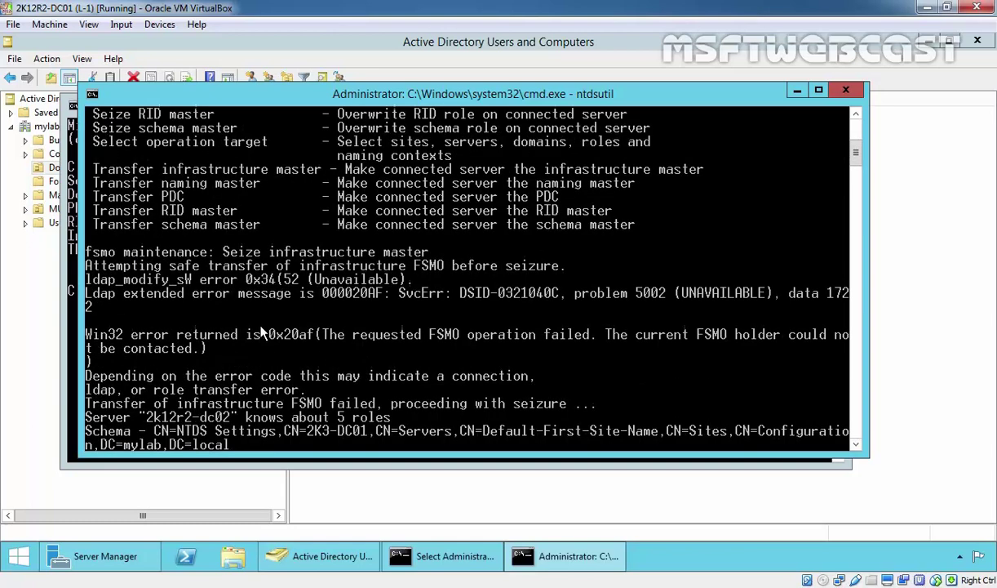
pyautogui.scroll(3, 262, 332)
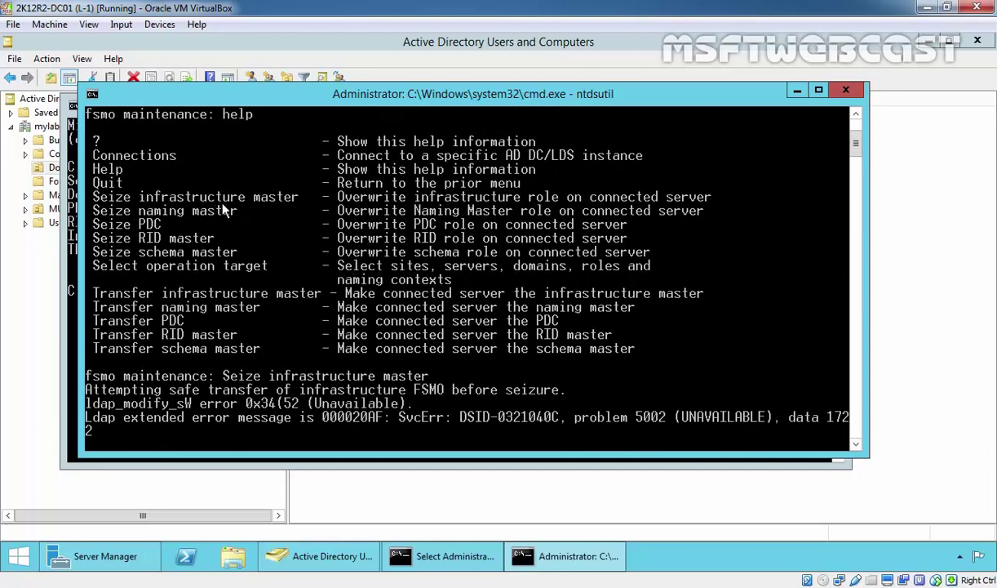
pyautogui.rightClick(200, 231)
pyautogui.click(236, 239)
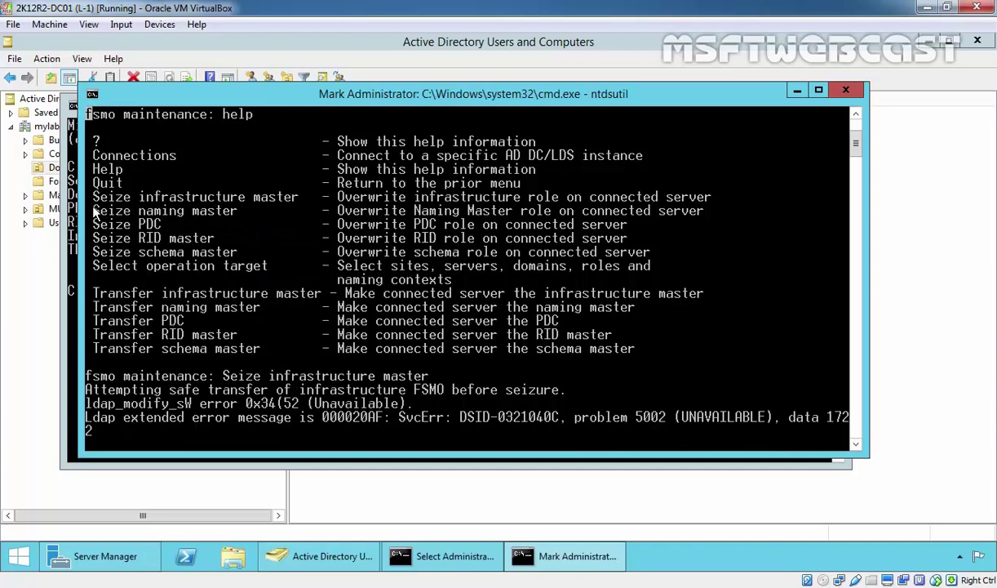
pyautogui.moveTo(93, 210); pyautogui.dragTo(236, 212)
pyautogui.press('Return')
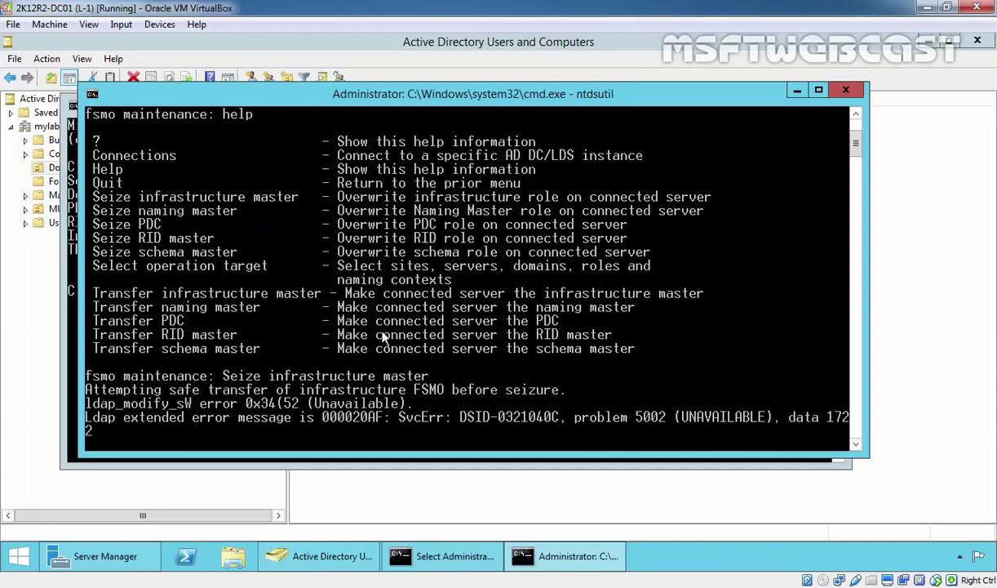
pyautogui.scroll(-10, 367, 293)
pyautogui.rightClick(281, 254)
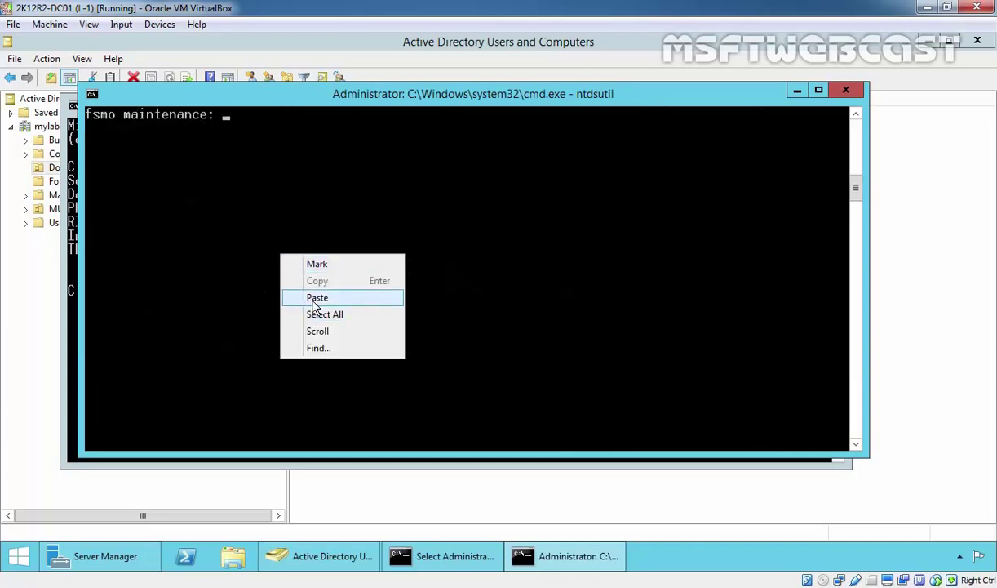
pyautogui.click(318, 297)
pyautogui.press('Return')
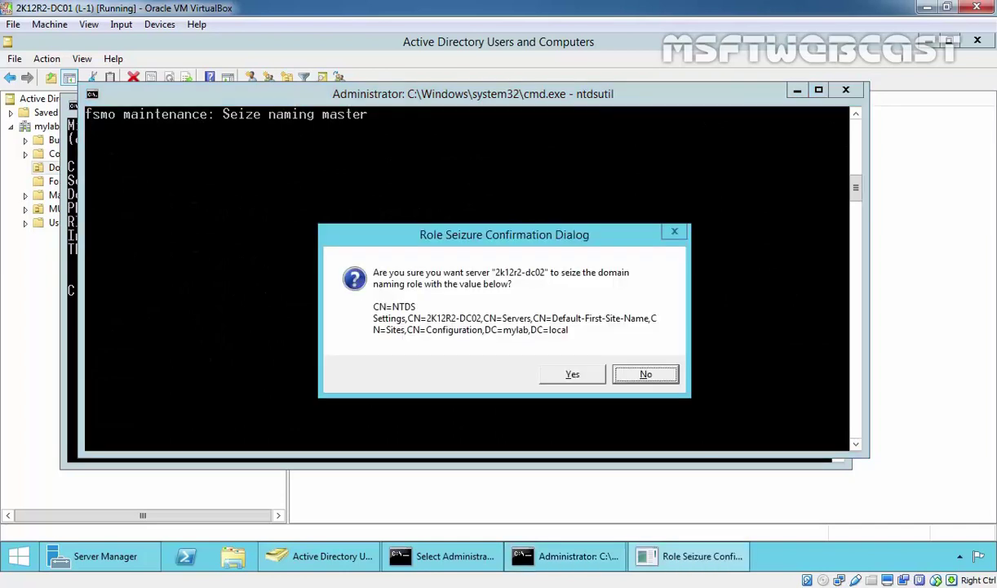
pyautogui.click(568, 375)
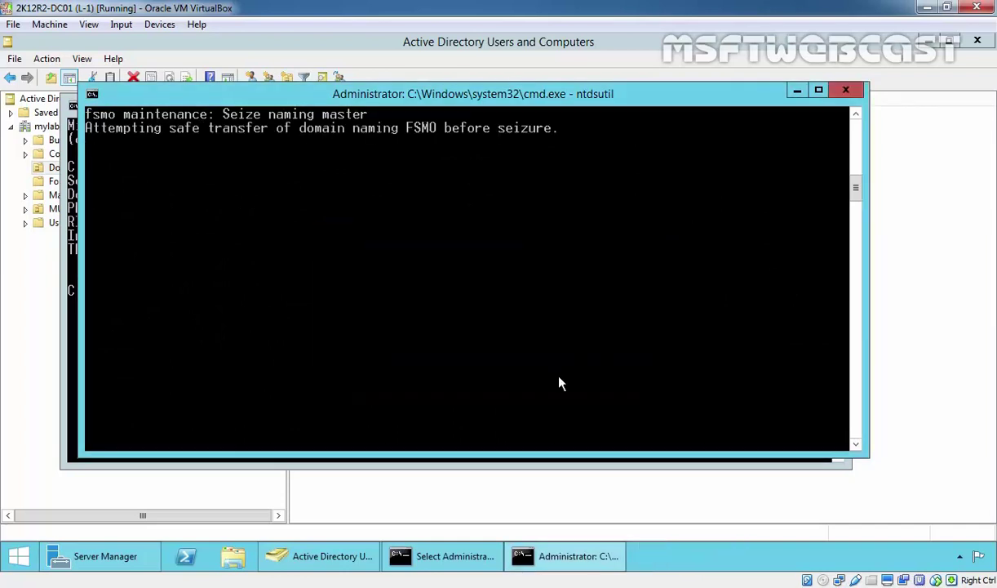
# Scroll through the seizure results and move the ntdsutil window aside.
pyautogui.scroll(15, 560, 382)
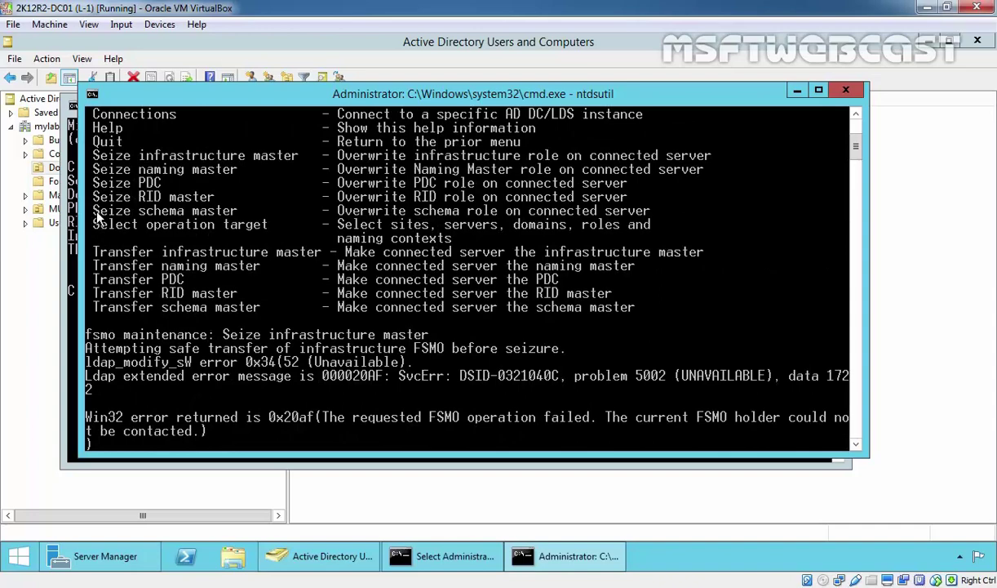
pyautogui.scroll(-20, 376, 261)
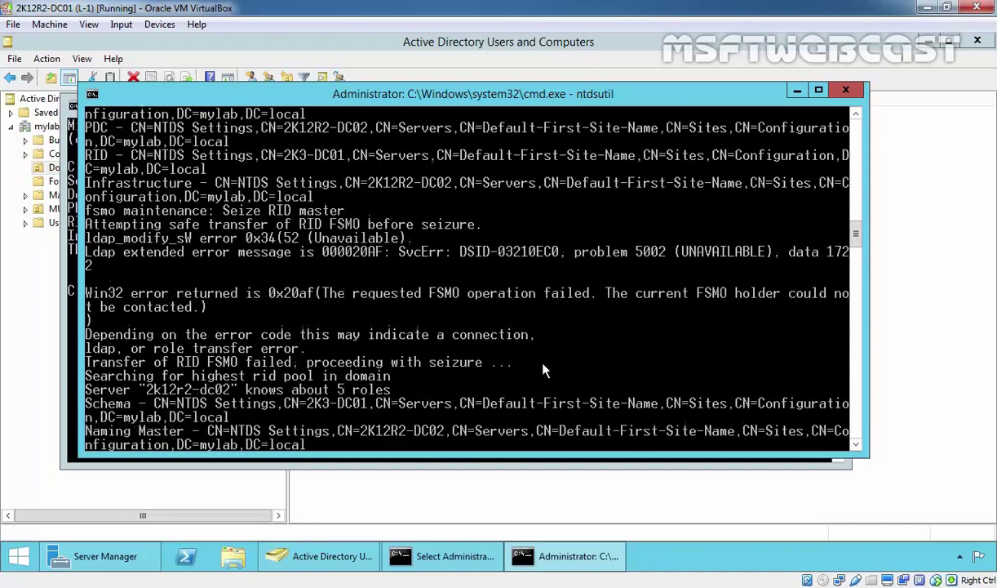
pyautogui.scroll(15, 544, 370)
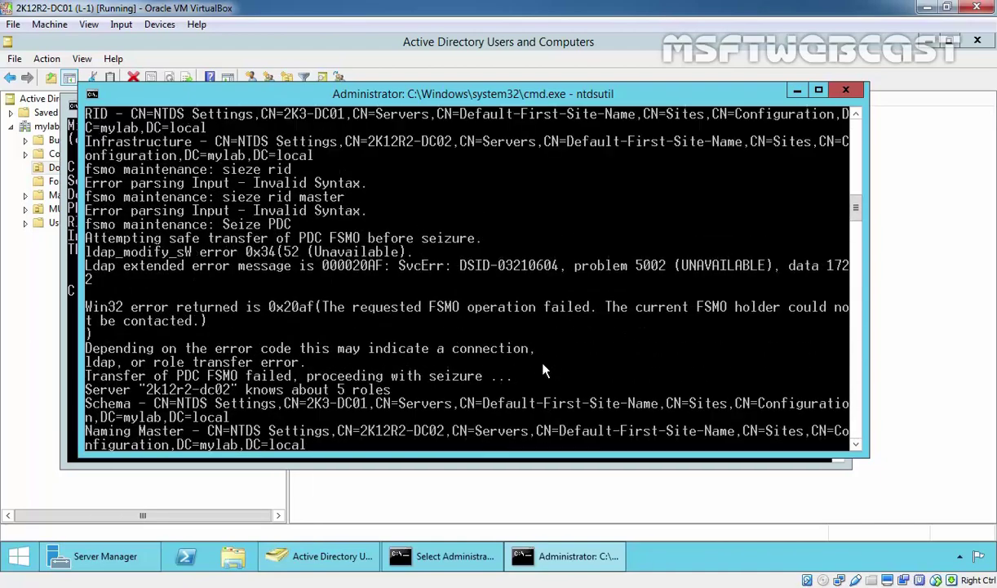
pyautogui.scroll(5, 544, 370)
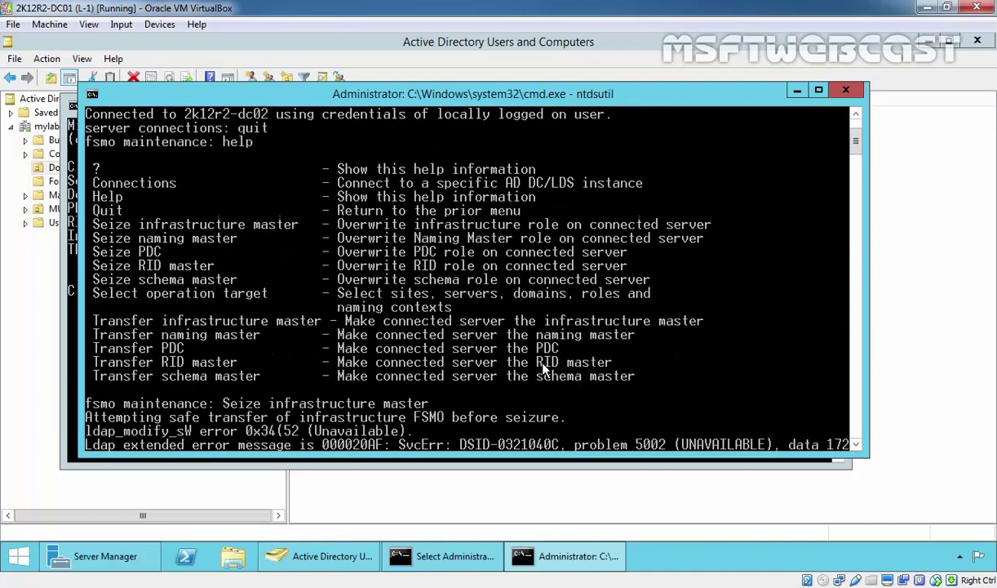
pyautogui.moveTo(297, 104); pyautogui.dragTo(387, 109)
# Rerun netdom query fsmo in the first command prompt.
pyautogui.click(131, 198)
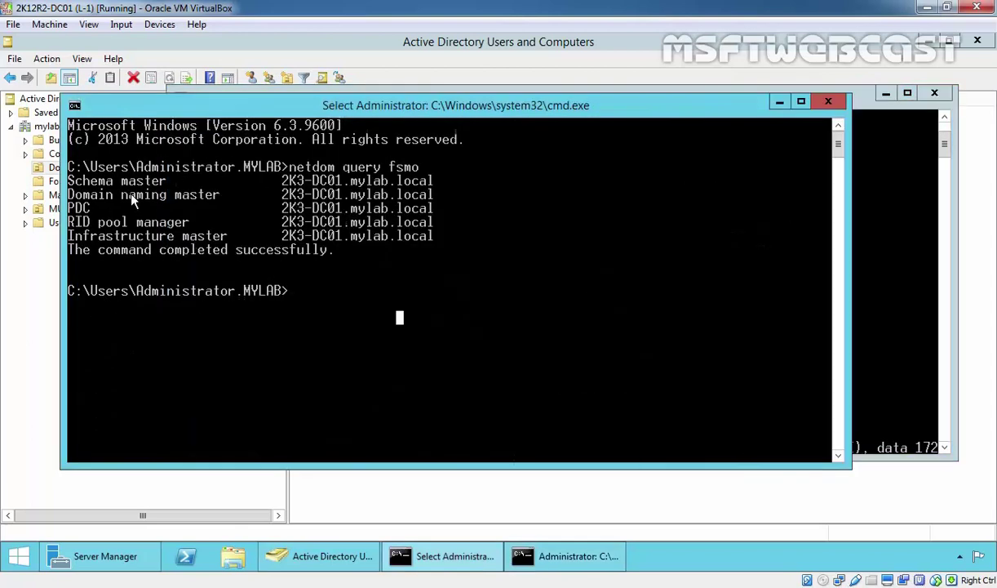
pyautogui.press('Up')
pyautogui.press('Return')
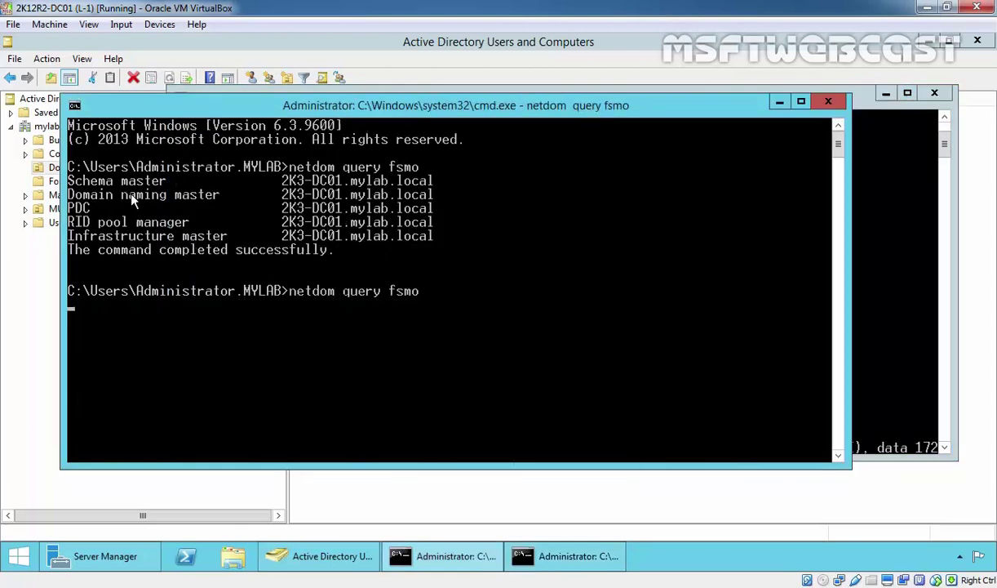
# Highlight the new output listing 2K12R2-DC02.mylab.local as holder of all five roles.
pyautogui.rightClick(177, 265)
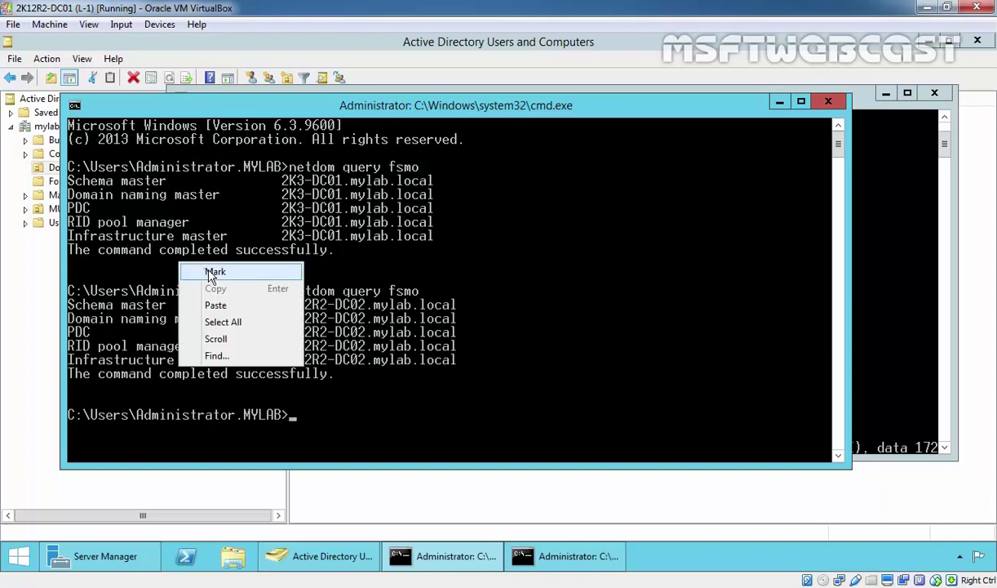
pyautogui.click(208, 273)
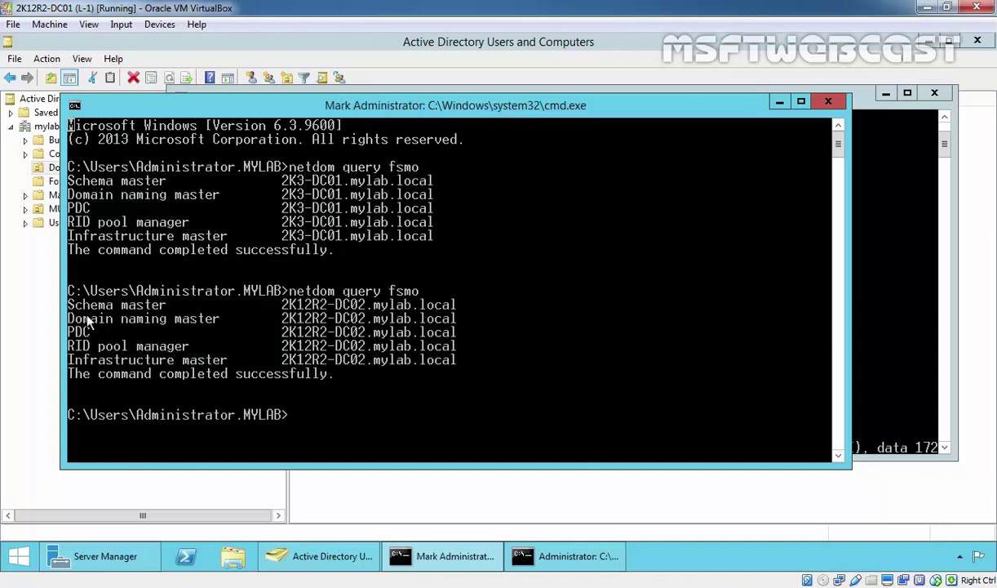
pyautogui.click(87, 323)
pyautogui.press('Escape')
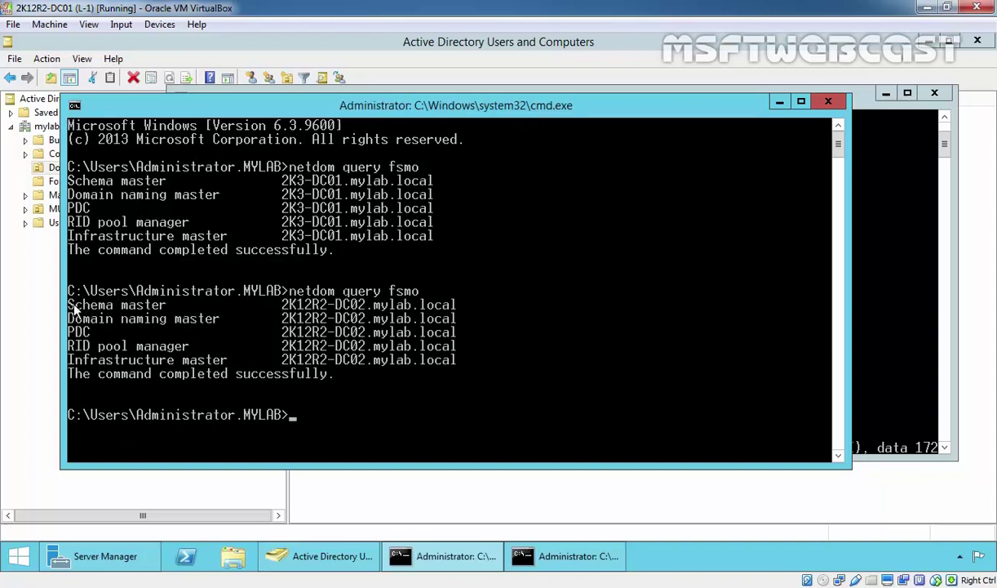
pyautogui.rightClick(199, 348)
pyautogui.click(216, 351)
pyautogui.moveTo(68, 299); pyautogui.dragTo(470, 390)
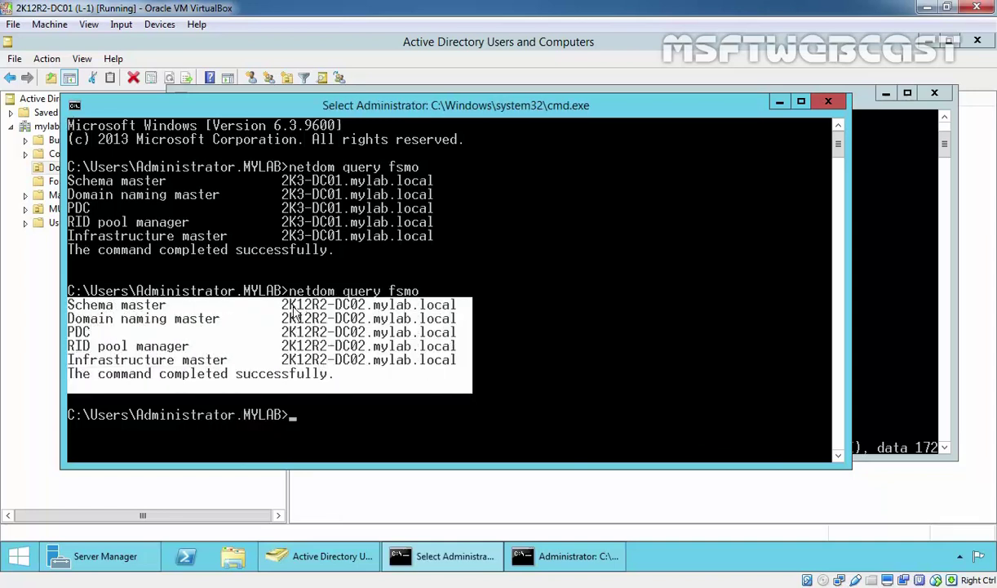